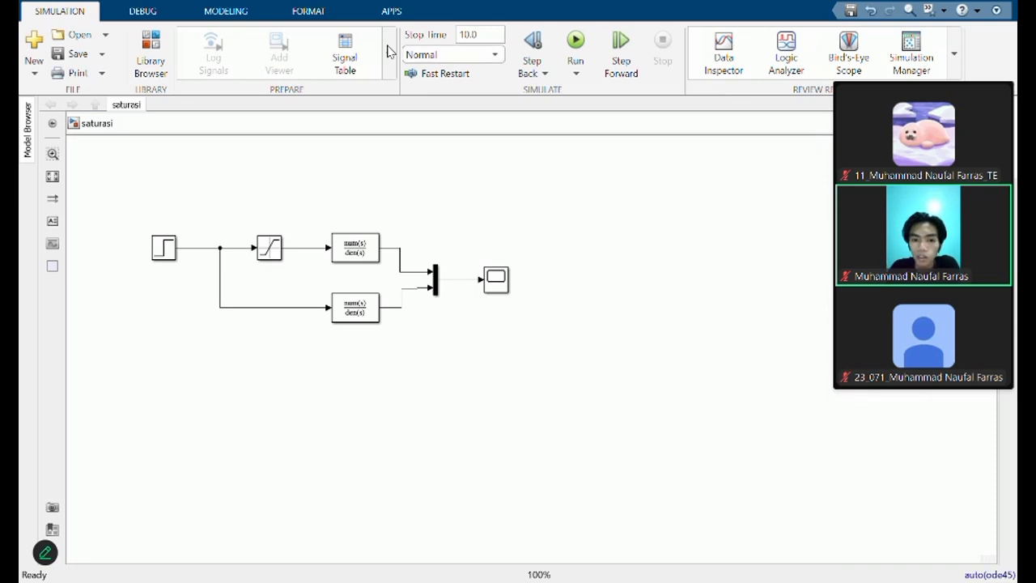
- Review the Step block's parameters and the Saturation block's upper and lower limits in the saturasi model
click(161, 250)
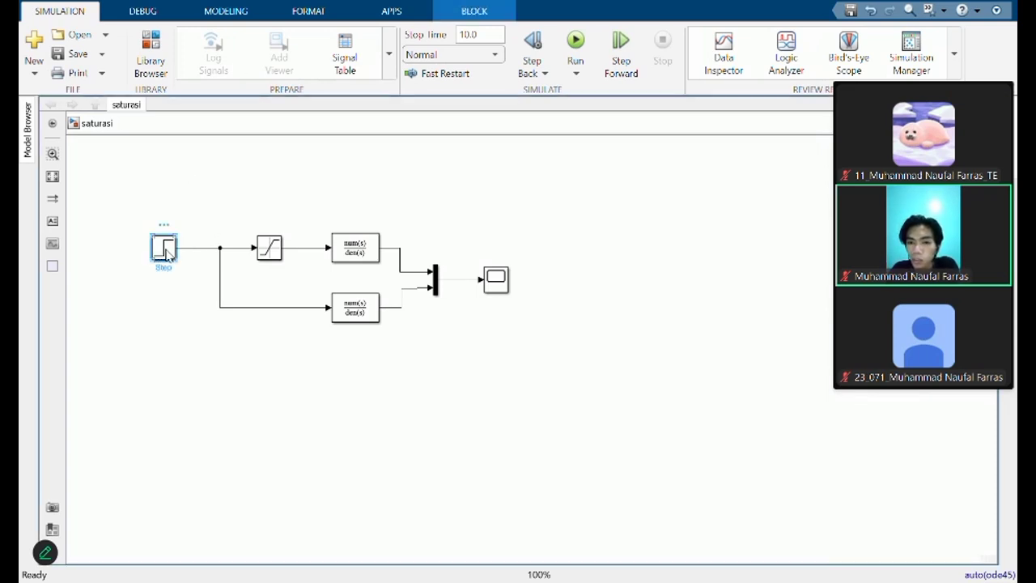
double_click(164, 250)
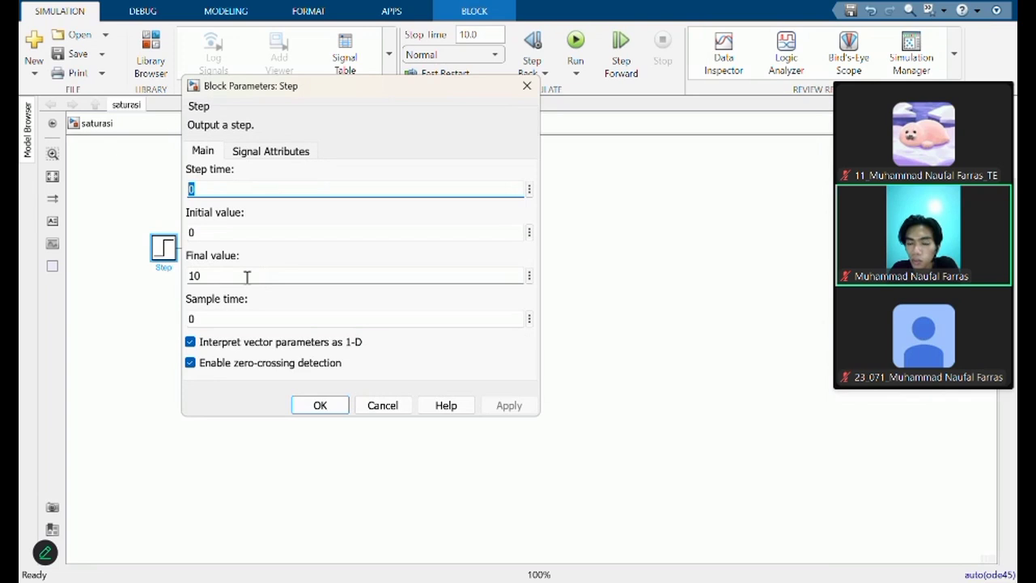
click(320, 404)
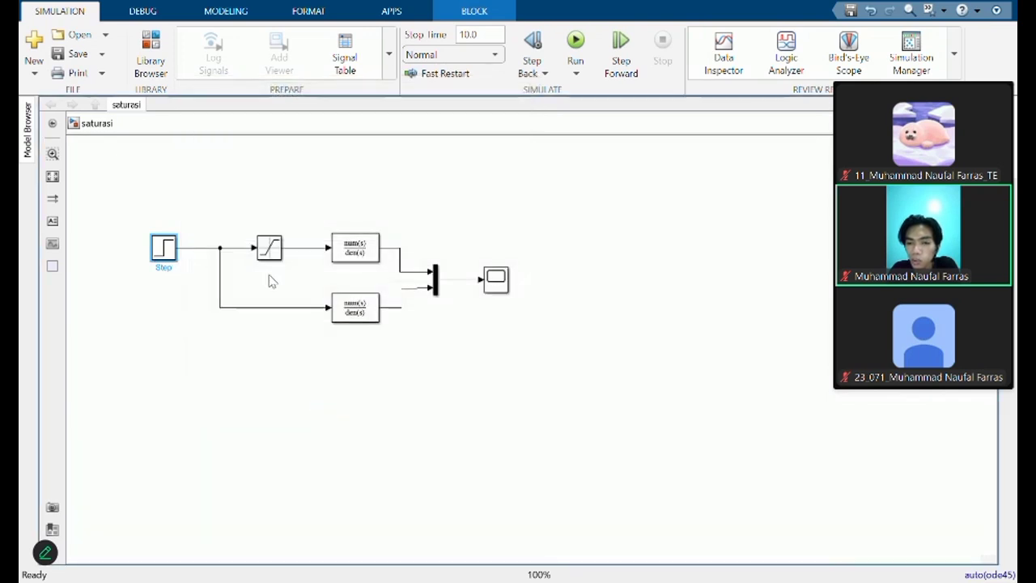
double_click(272, 254)
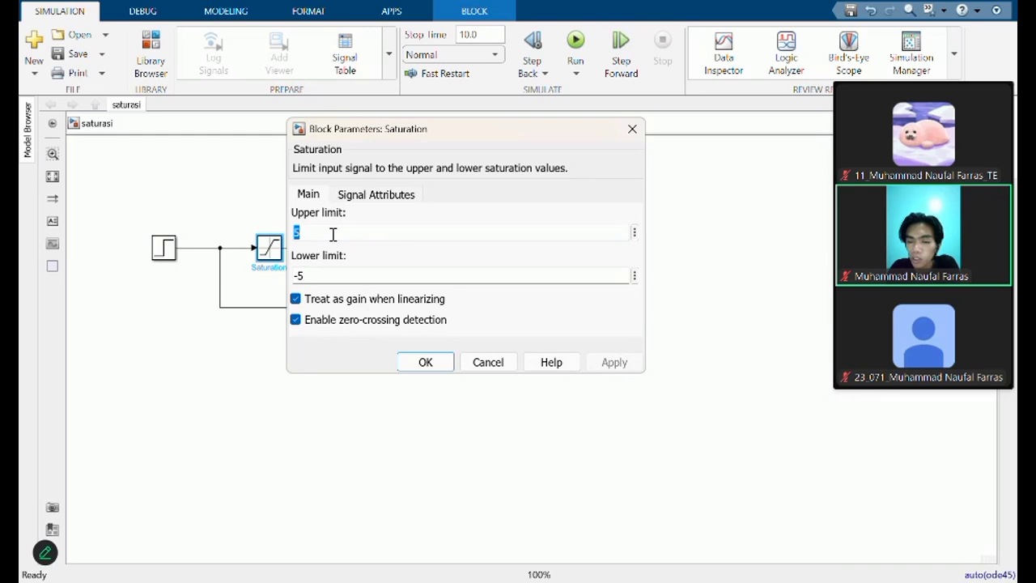
click(335, 276)
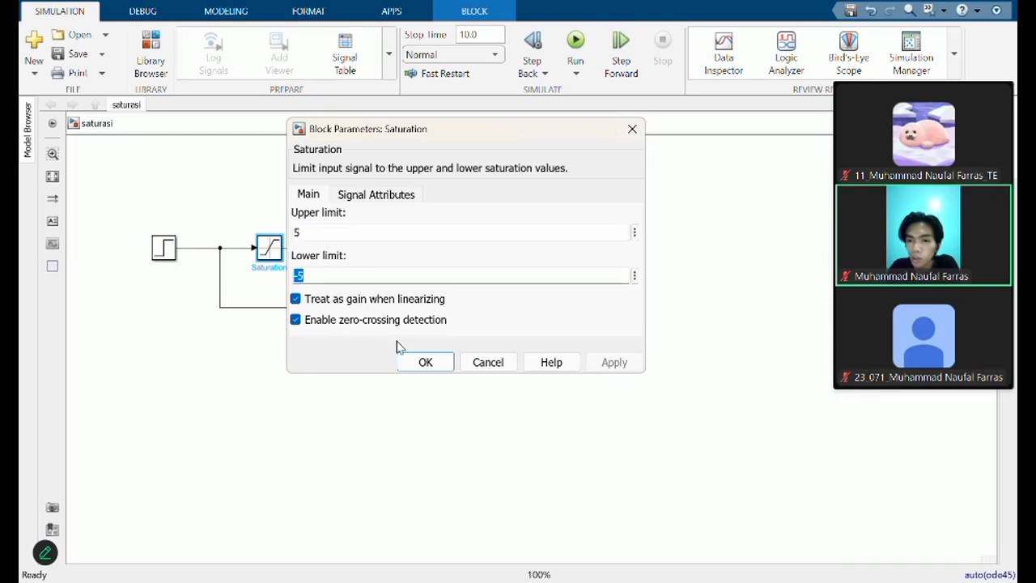
click(416, 365)
- Check the numerator and denominator coefficients of the Transfer Fcn block after the saturation, and select the parallel transfer function
double_click(354, 257)
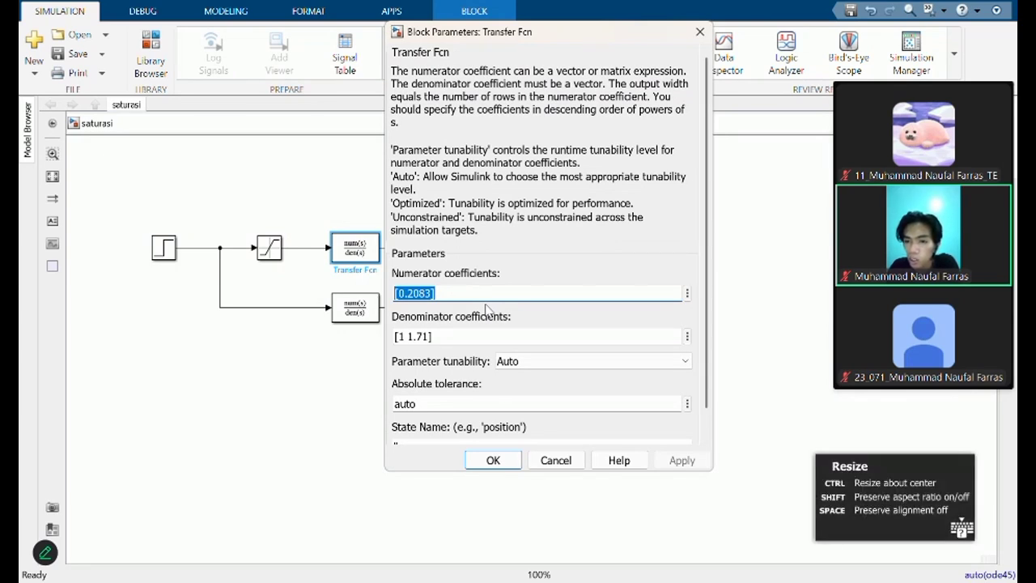
click(486, 465)
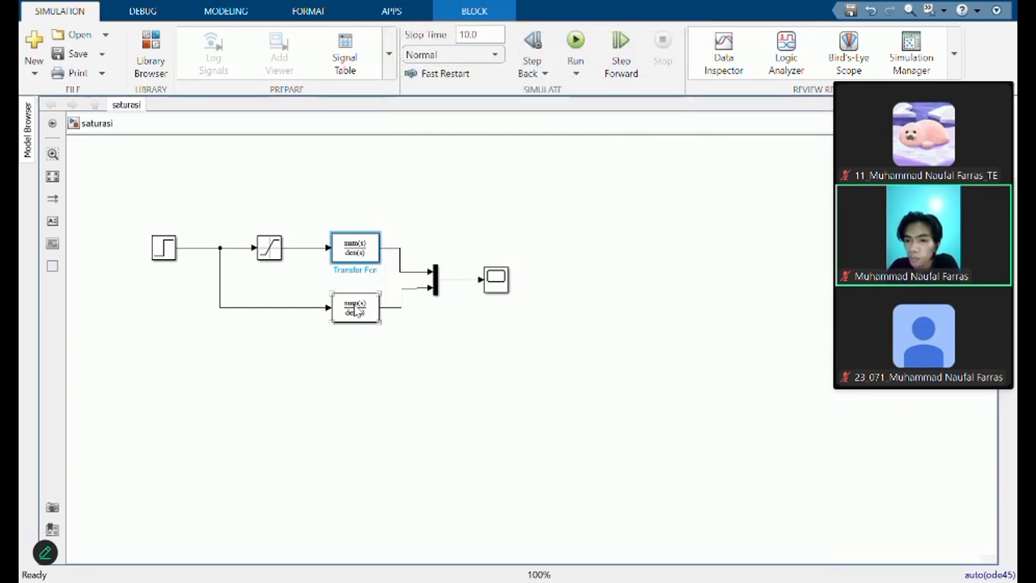
click(356, 310)
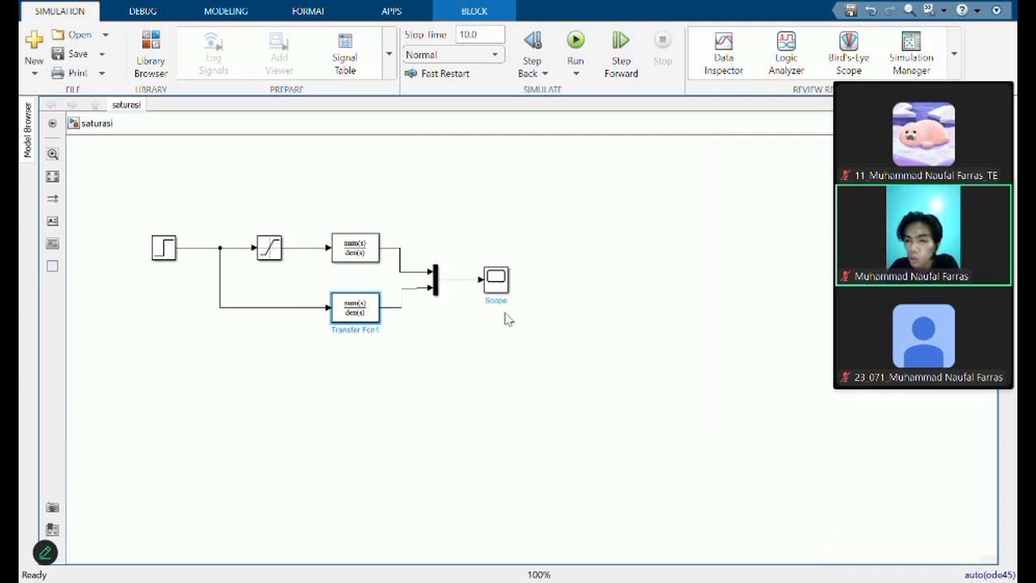
- Examine the saturated and unsaturated step responses in the saturasi model's Scope, then minimize the plot window
click(498, 282)
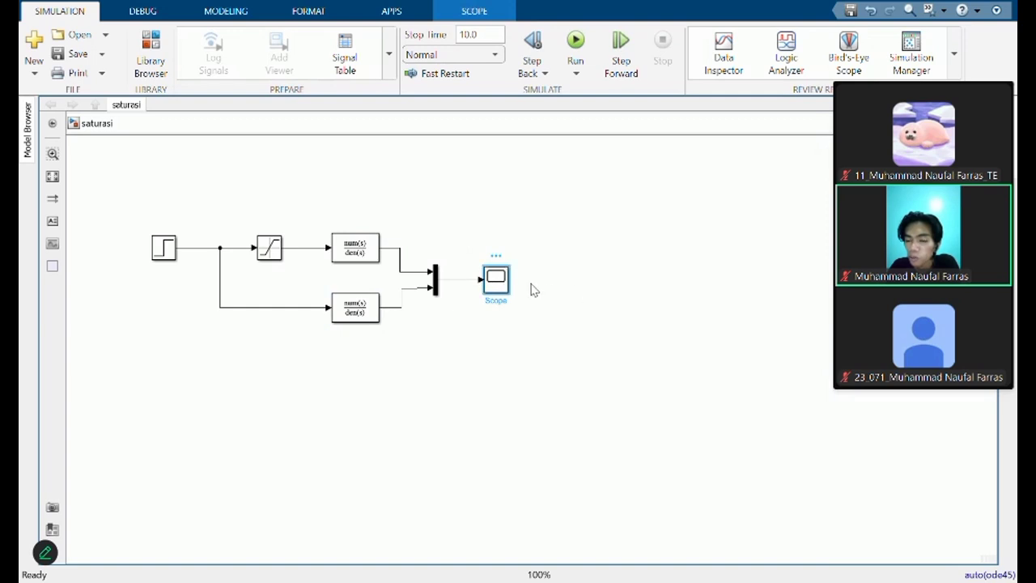
double_click(491, 280)
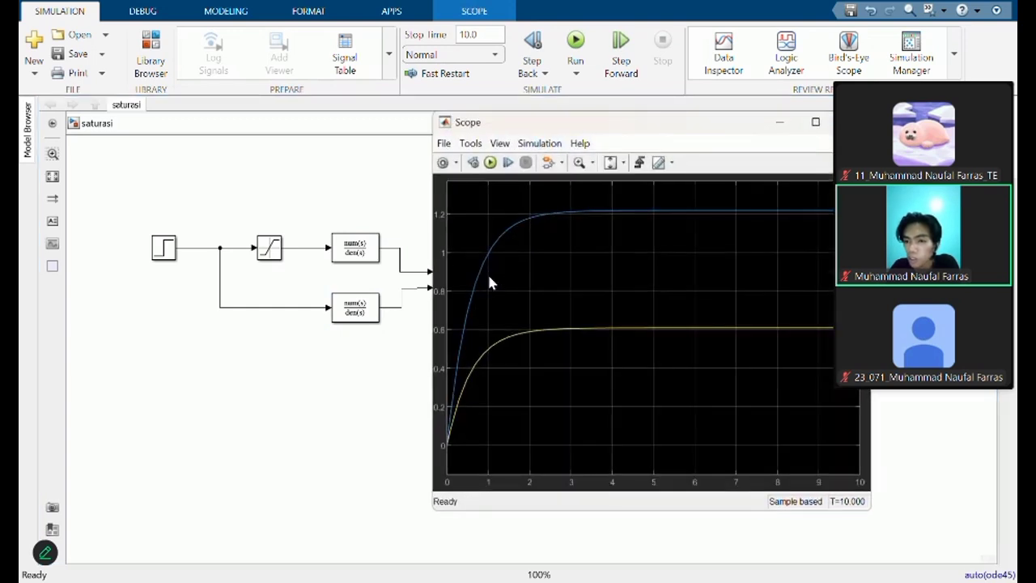
drag(656, 128, 490, 109)
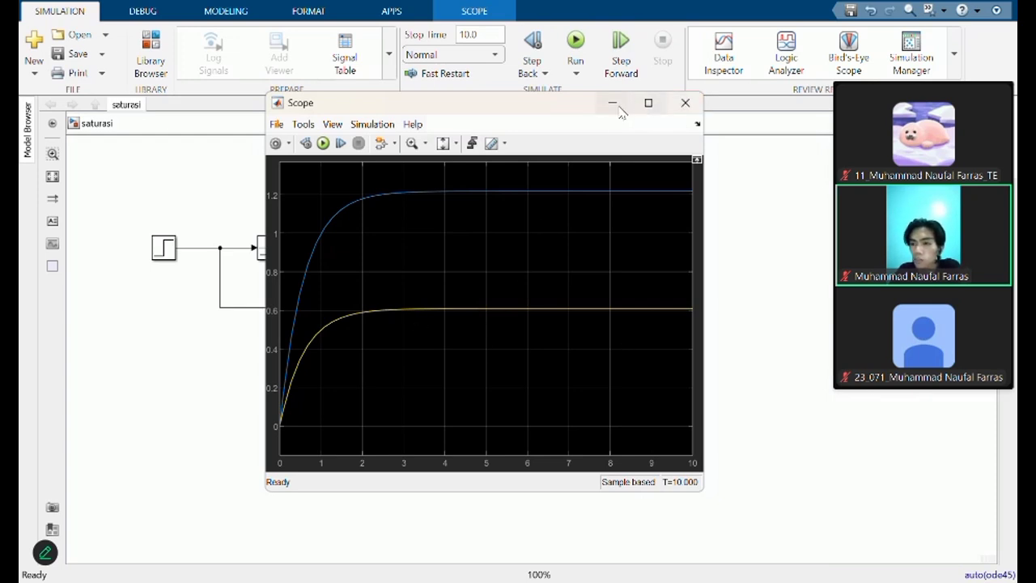
click(613, 102)
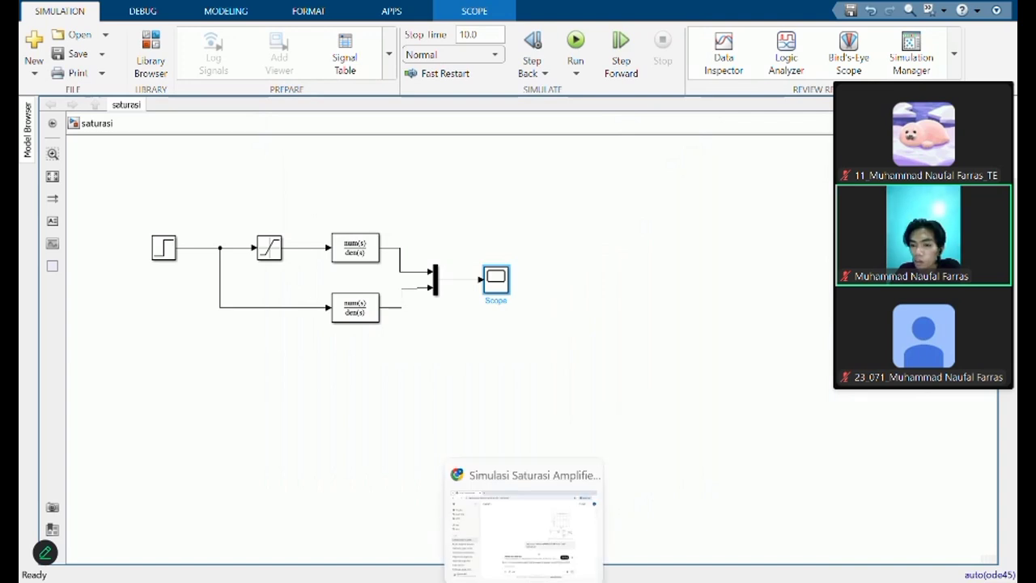
- Switch to the deadzone model and review the amplitude, bias and frequency of its Sine Wave block
mouse_move(526, 581)
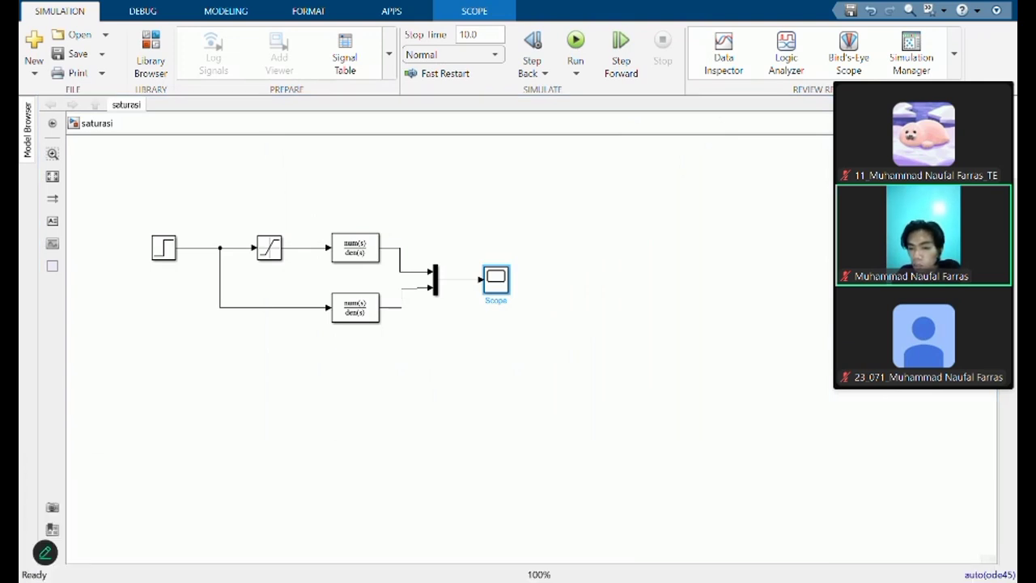
click(296, 539)
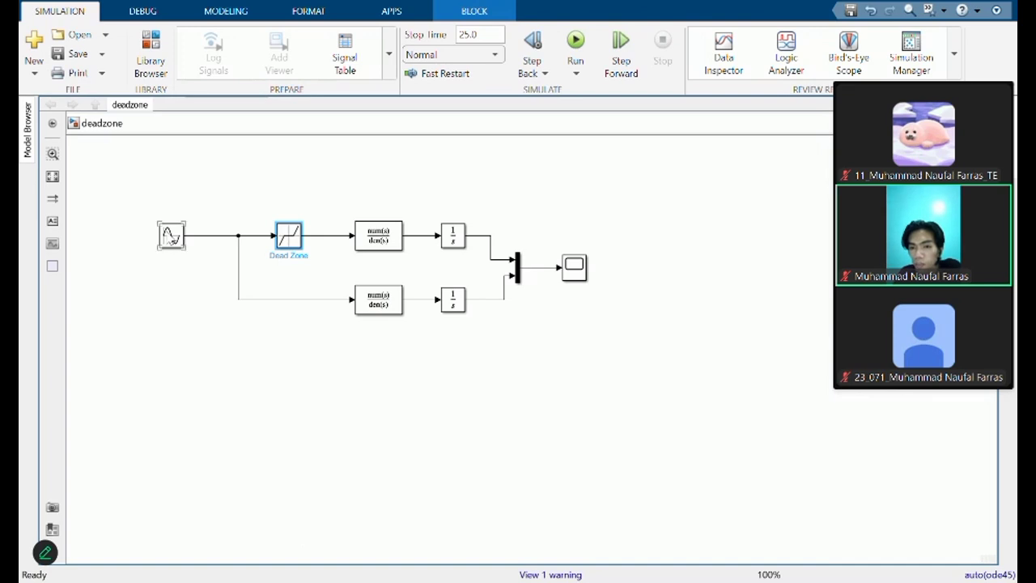
click(171, 235)
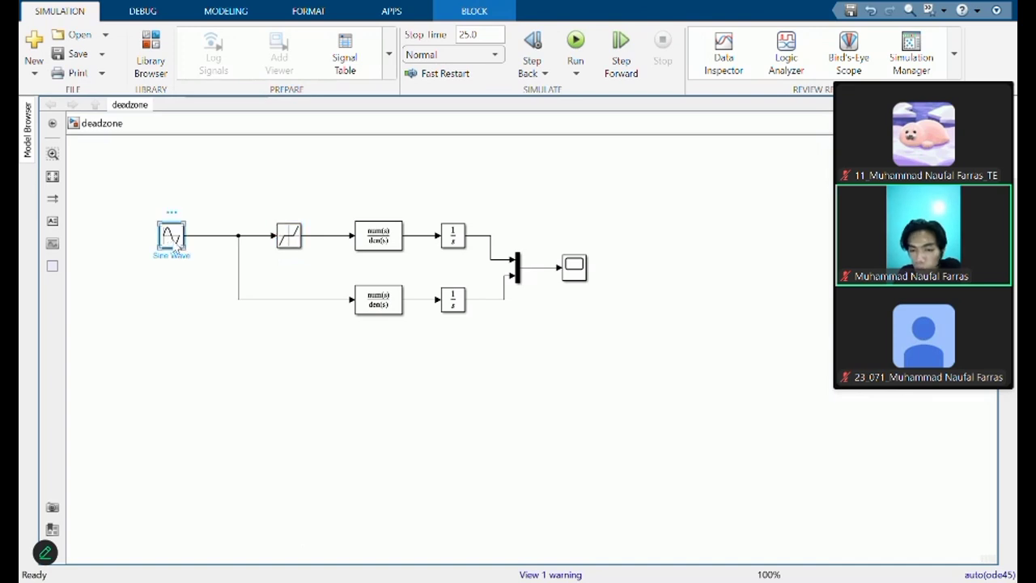
double_click(173, 243)
scroll(276, 326, down, 2)
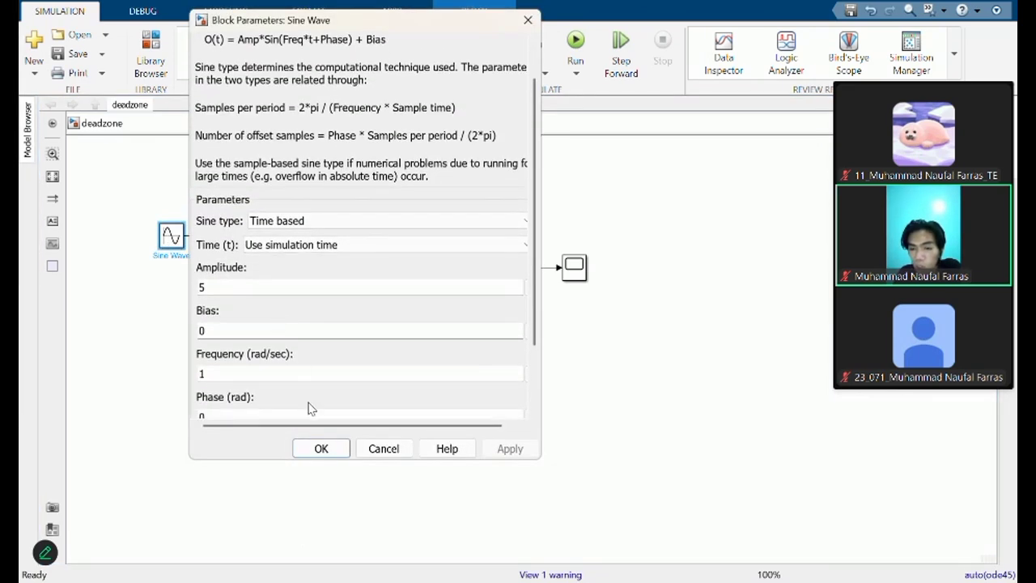
click(321, 448)
- Check the start and end values of the Dead Zone block and select the integrator in the same branch
double_click(289, 236)
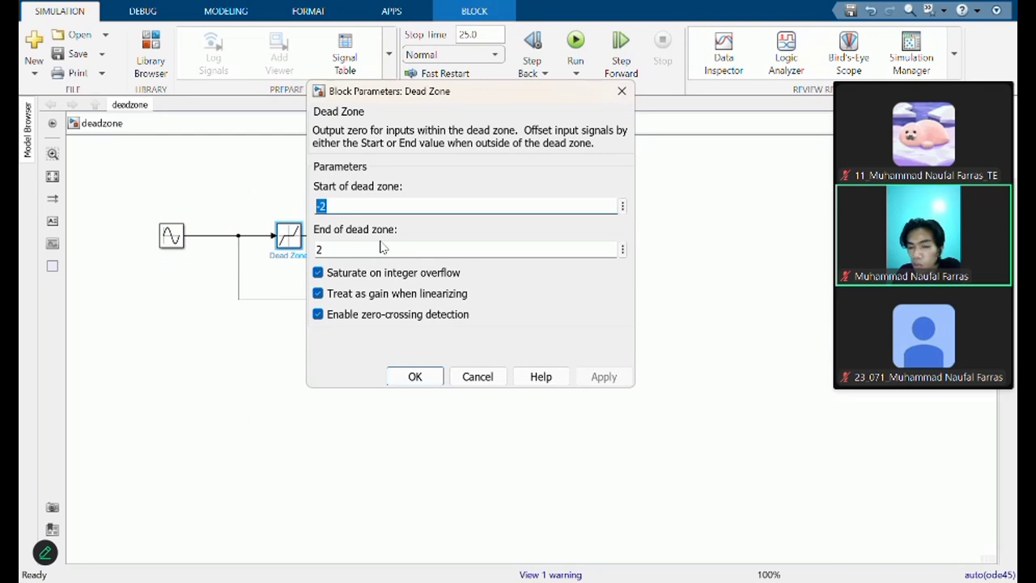
click(431, 378)
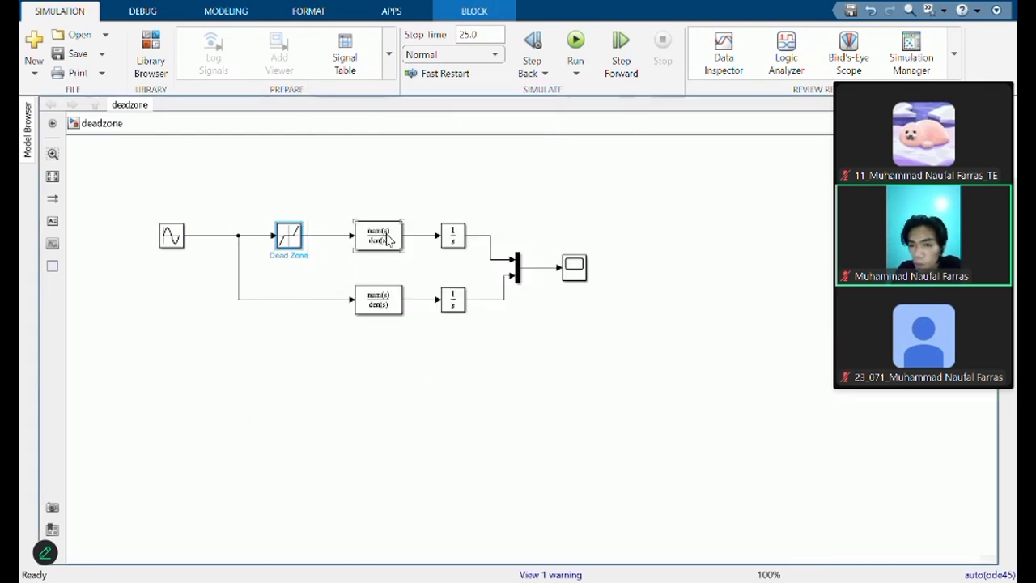
click(456, 243)
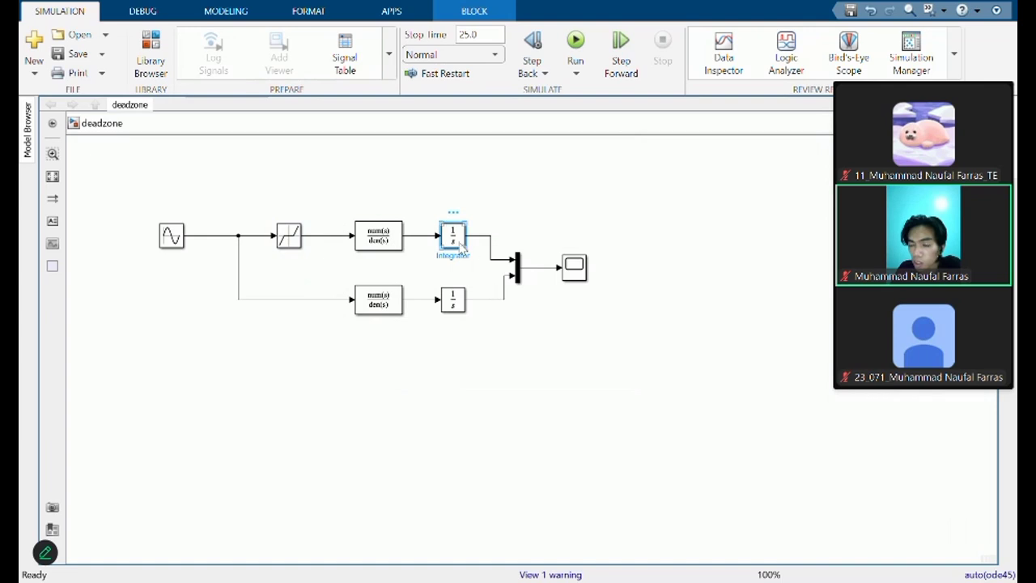
- Examine the responses with and without the dead zone in the deadzone model's Scope, then minimize the plot window
double_click(574, 271)
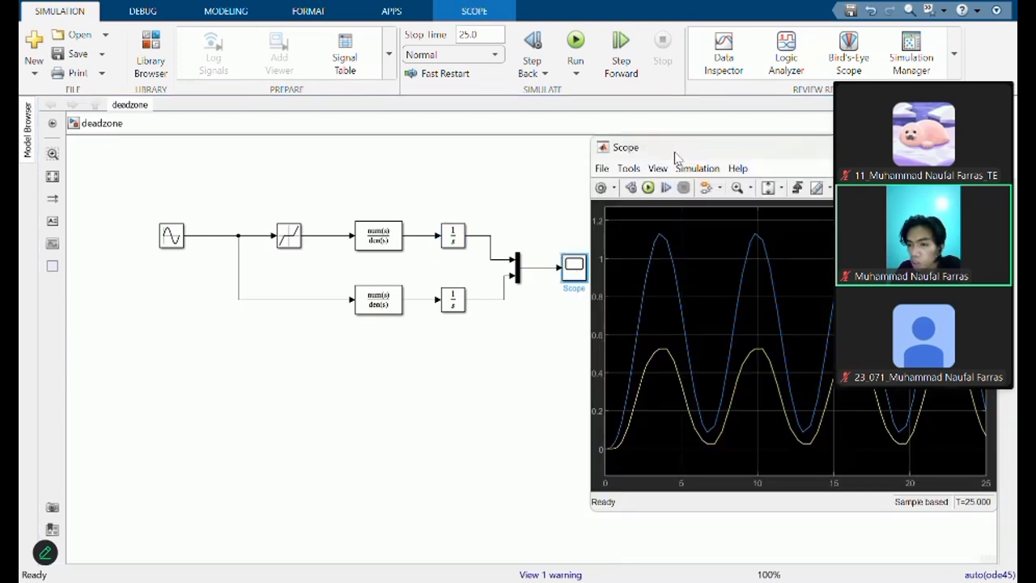
drag(675, 157, 467, 131)
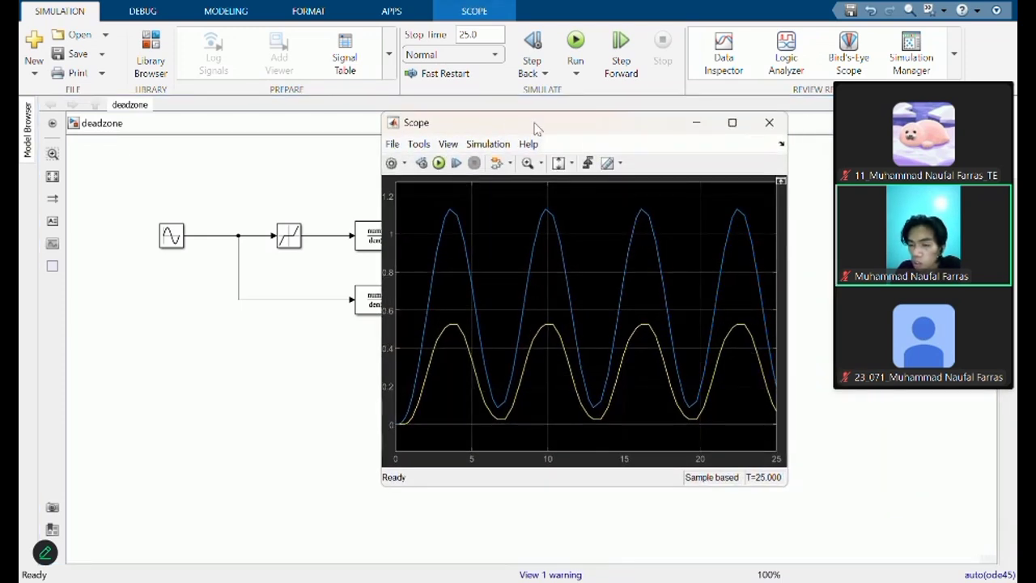
drag(537, 127, 475, 116)
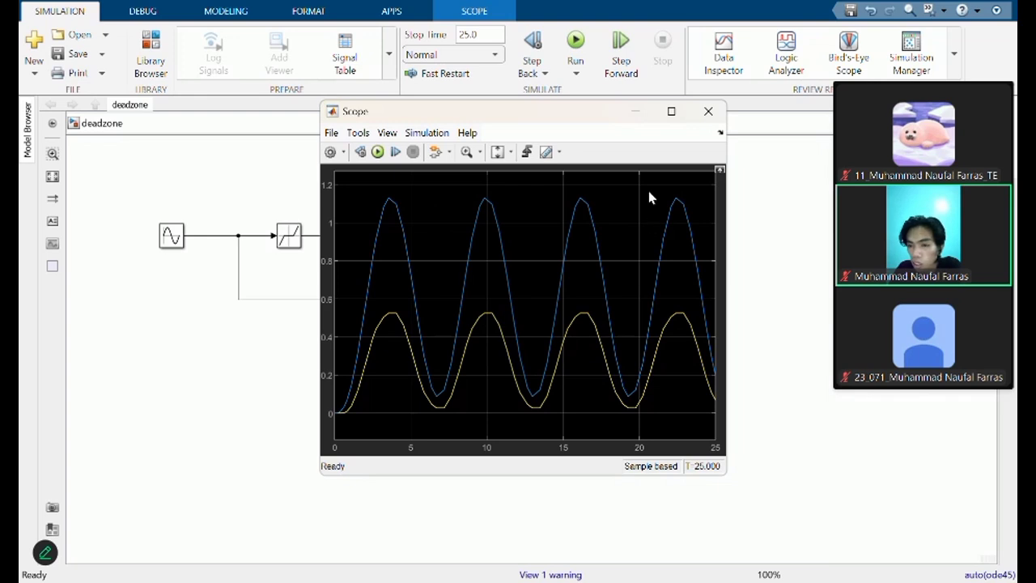
click(637, 113)
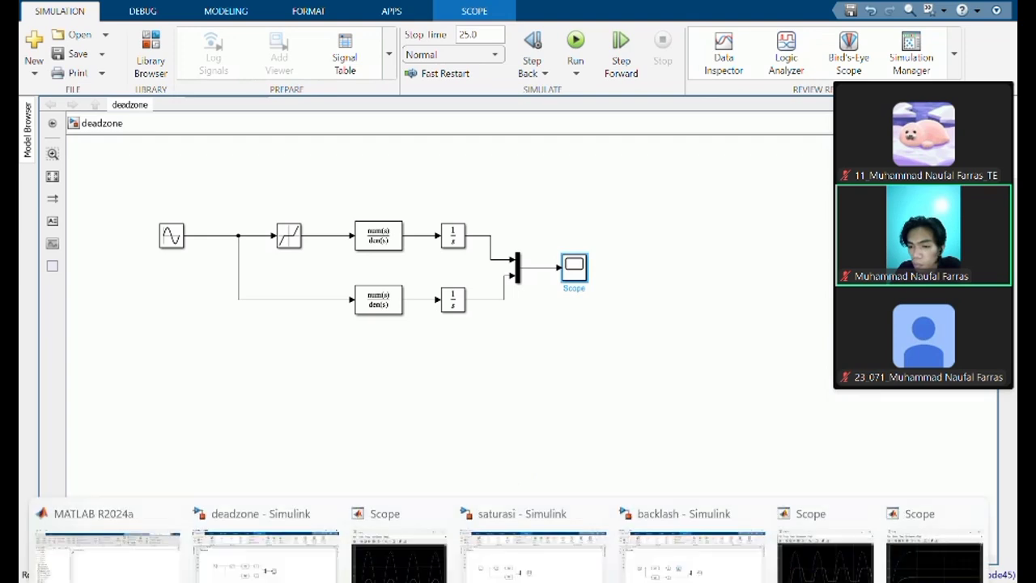
- Switch to the backlash model and review the amplitude, bias, frequency and phase of its Sine Wave block
click(657, 534)
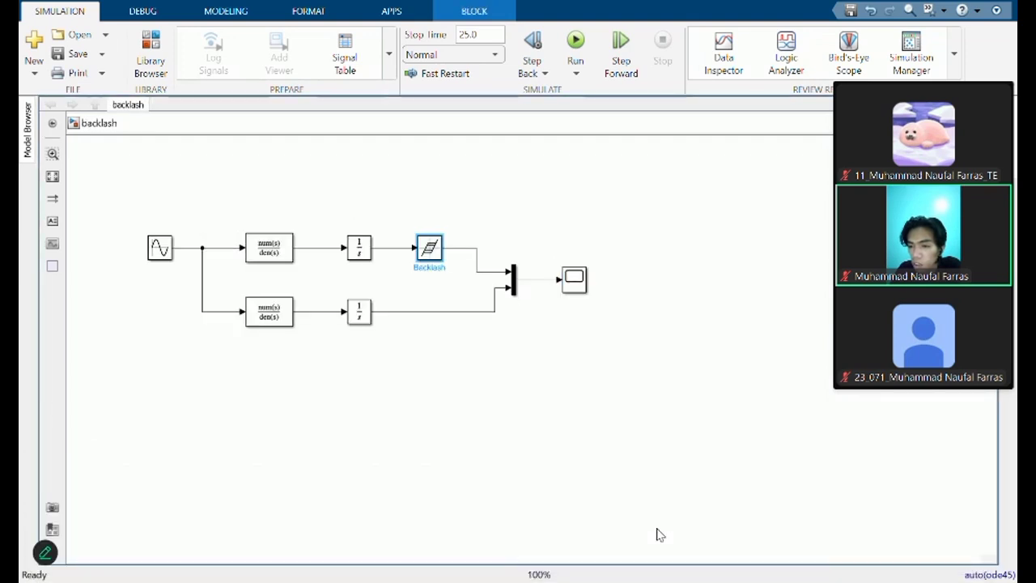
click(161, 250)
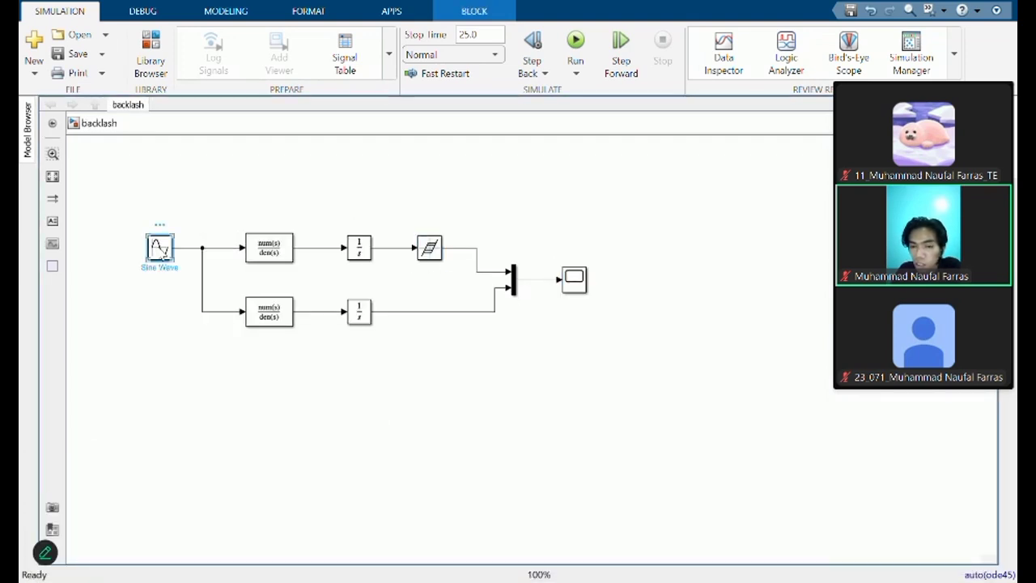
double_click(161, 250)
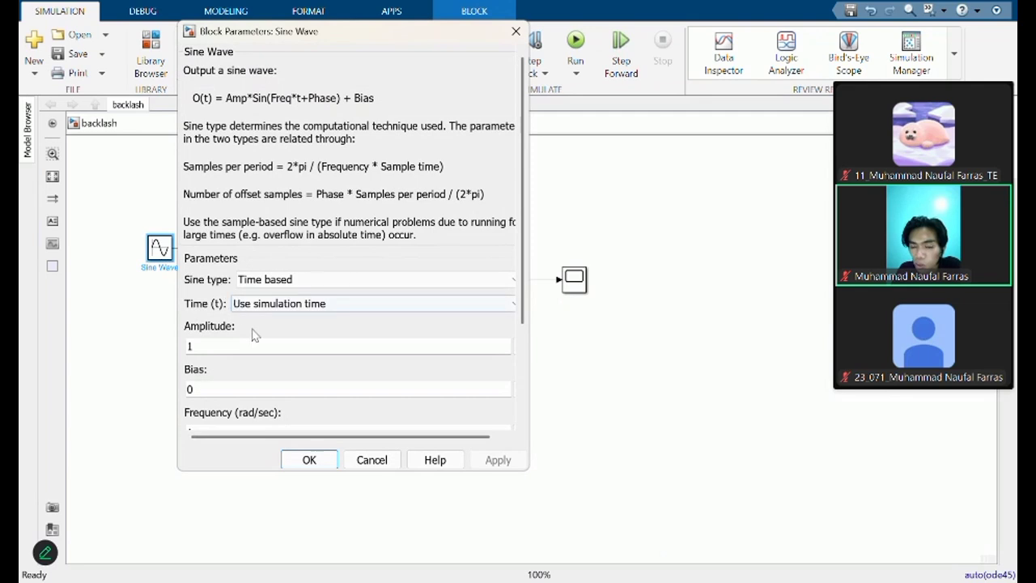
scroll(254, 335, down, 3)
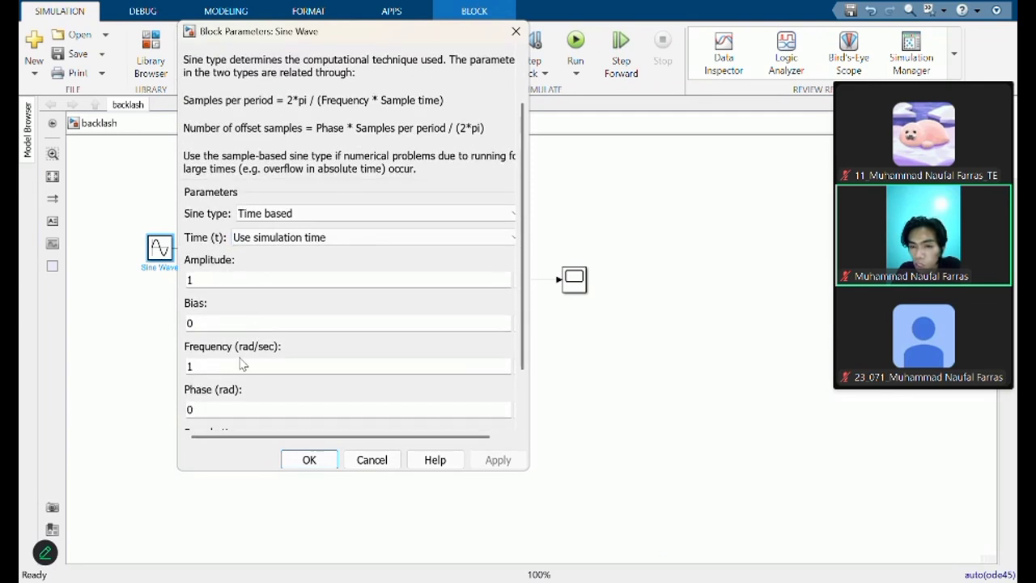
click(309, 458)
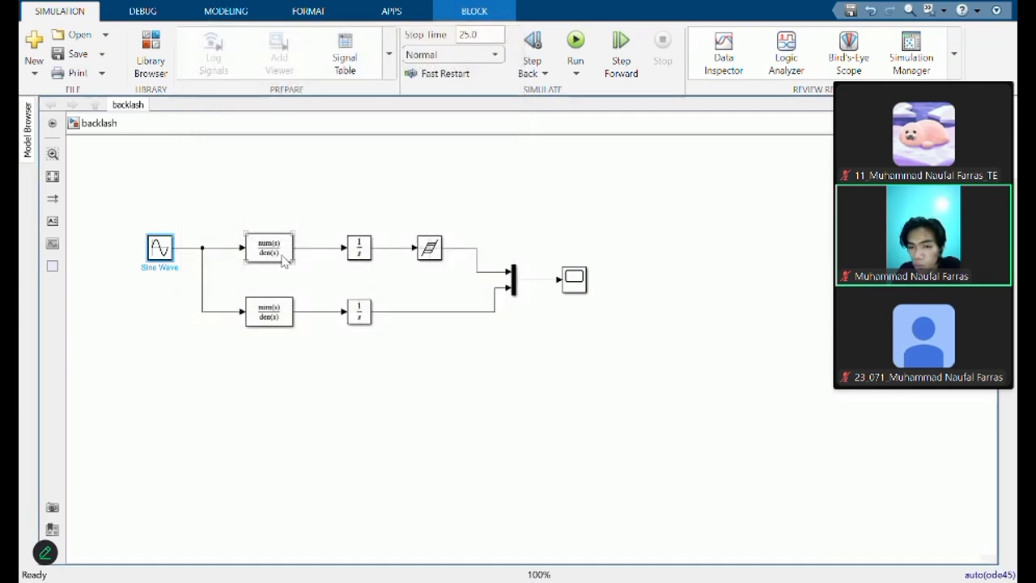
- Go through the transfer function and integrator blocks, and check the Backlash block's deadband width and initial output
click(277, 256)
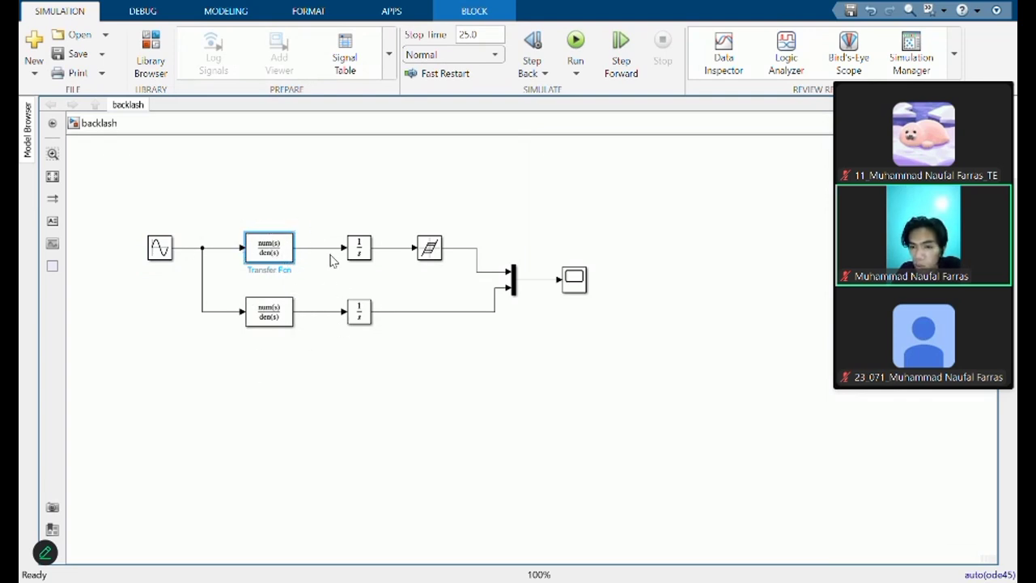
click(361, 252)
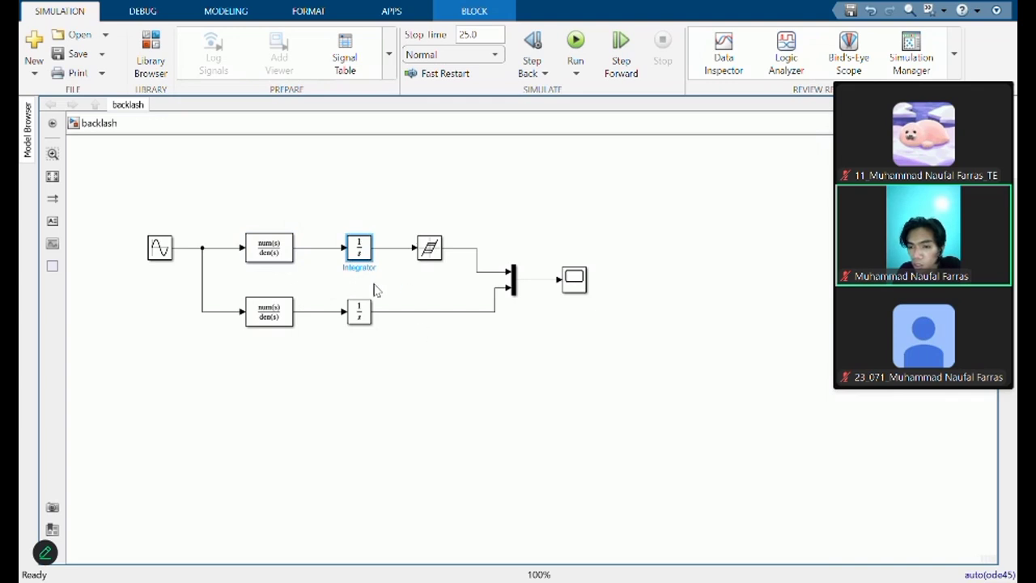
click(361, 314)
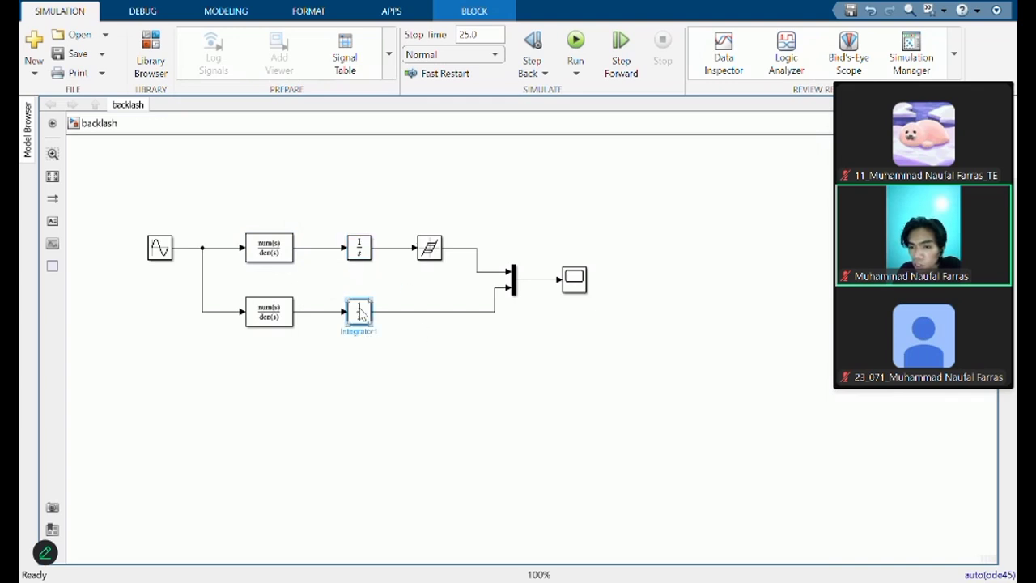
click(436, 251)
double_click(432, 253)
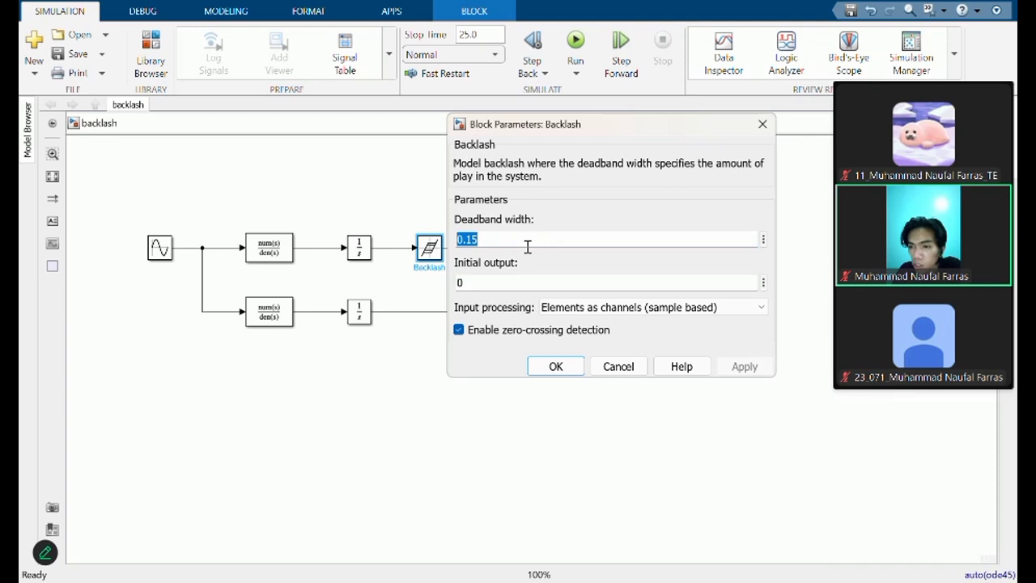
click(551, 366)
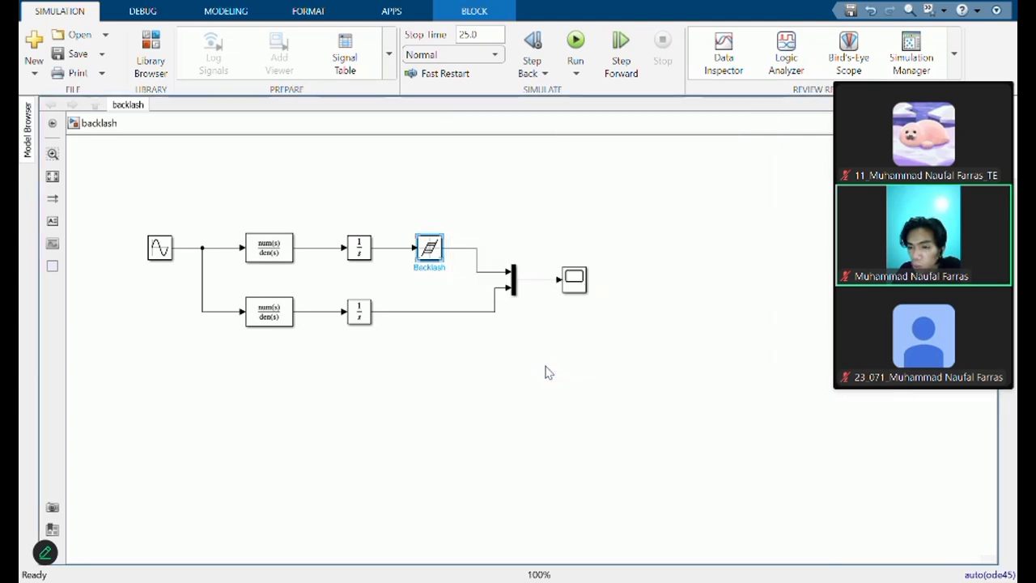
- Examine the responses with and without backlash in the backlash model's Scope, keeping the plot over the block diagram
click(578, 285)
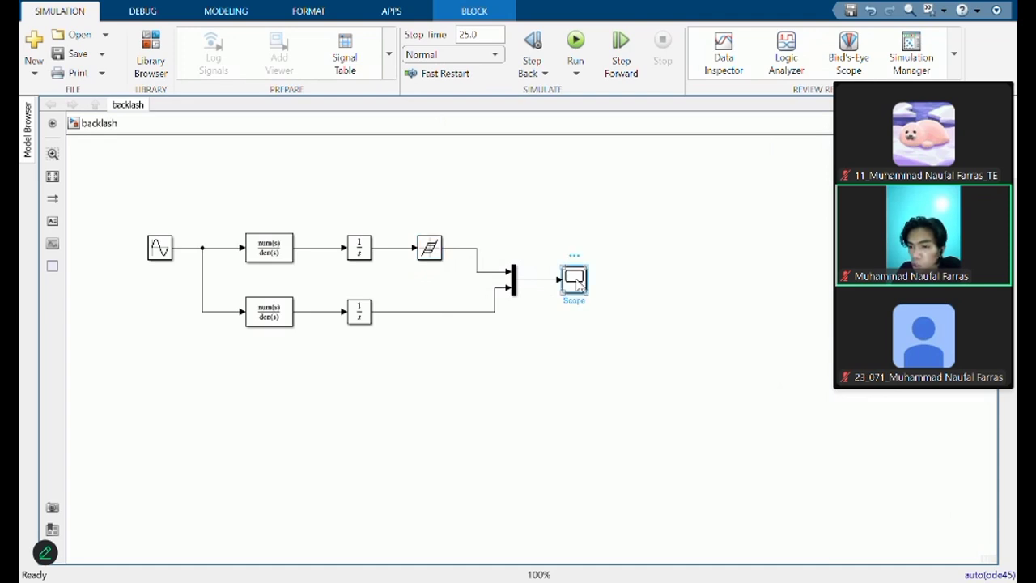
double_click(576, 283)
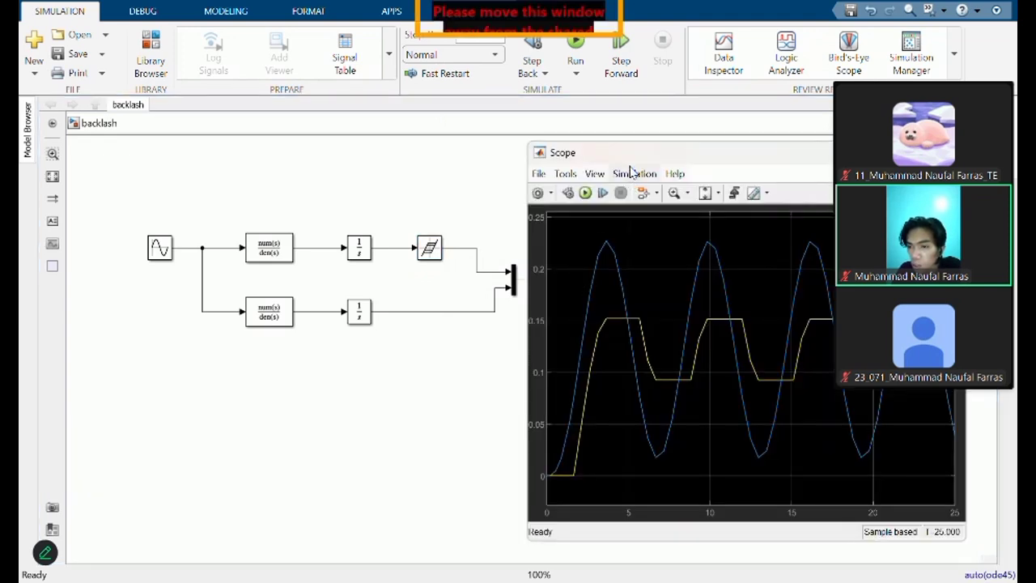
drag(629, 167, 385, 144)
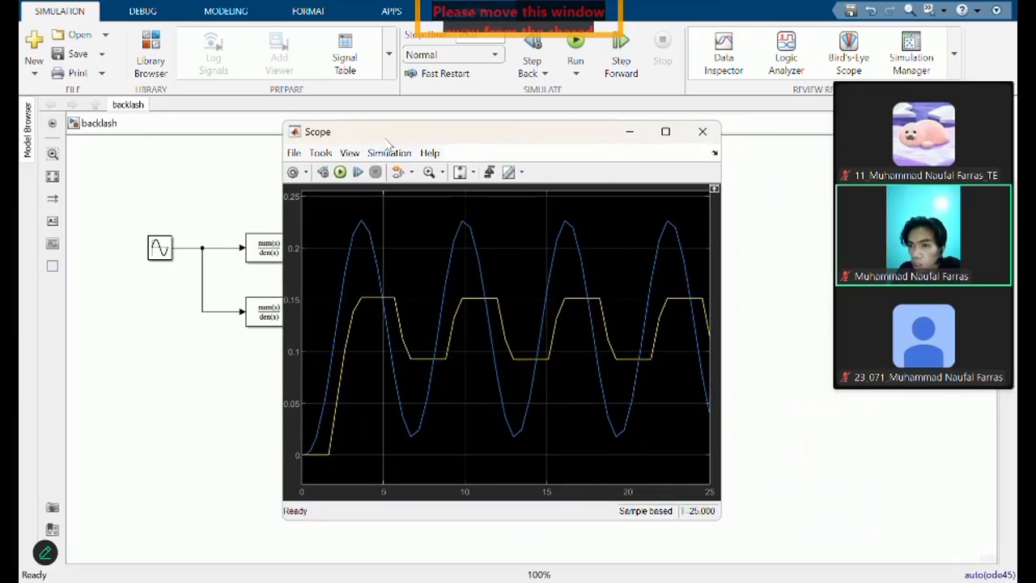
click(743, 209)
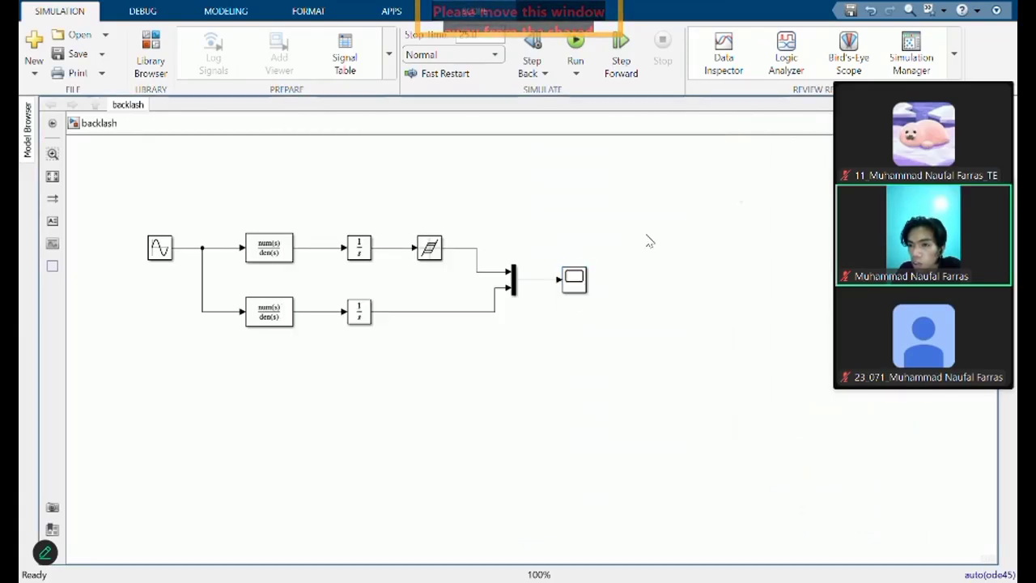
double_click(577, 282)
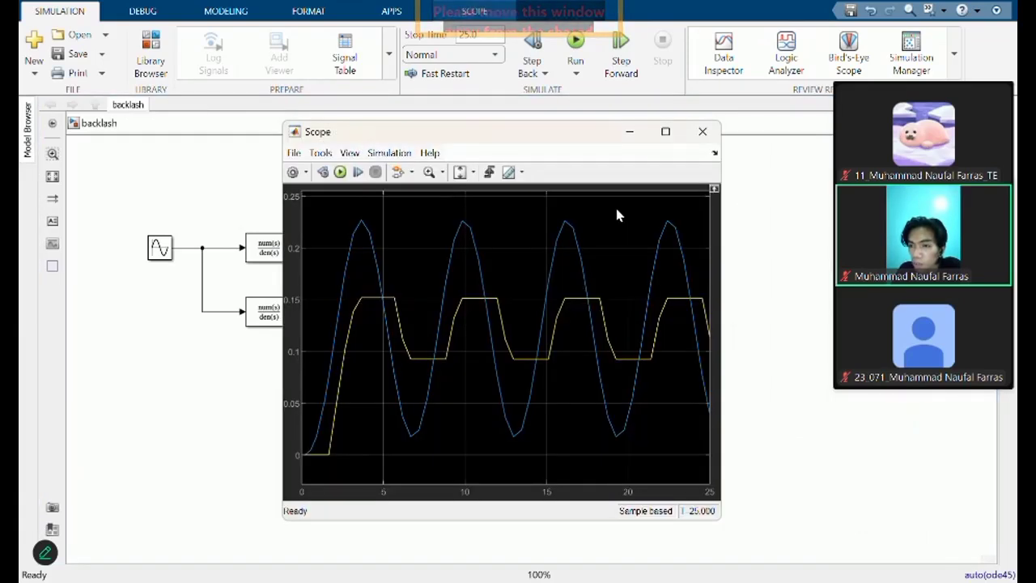